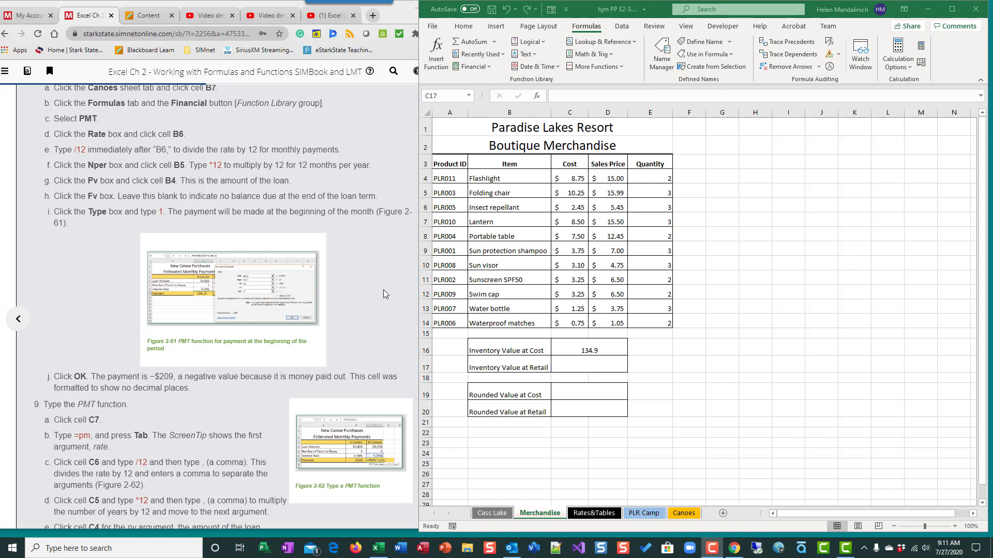
Open the Canoes sheet and check the interest rate and number of years to repay for the 6 Canoes loan.
{"action": "scroll", "coordinate": [384, 294], "scroll_direction": "up", "scroll_amount": 2}
{"action": "scroll", "coordinate": [385, 294], "scroll_direction": "down", "scroll_amount": 1}
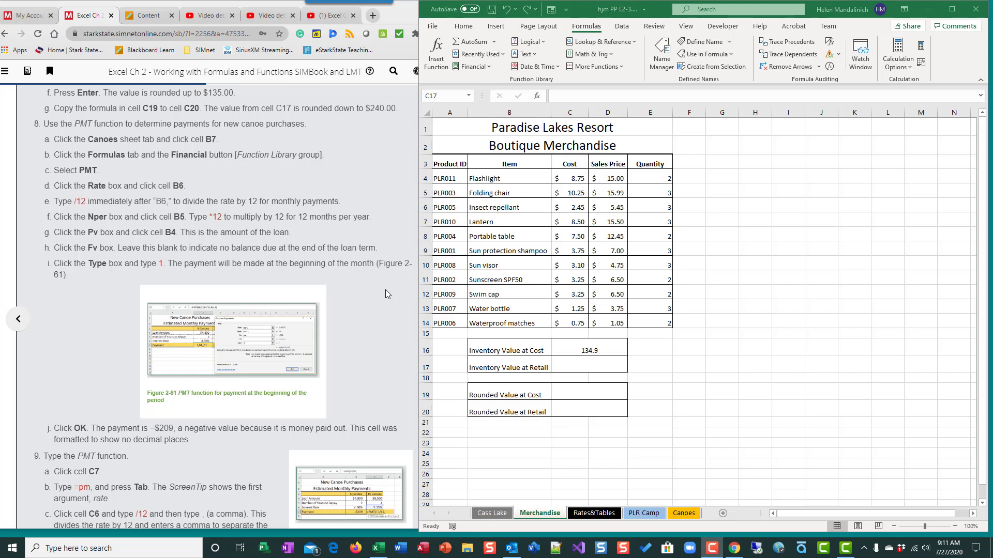
{"action": "left_click", "coordinate": [681, 512]}
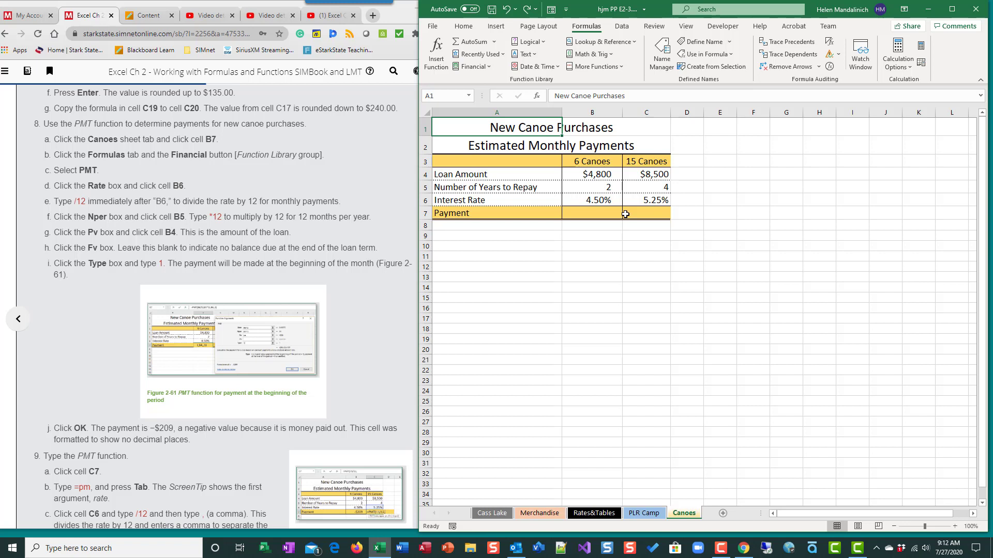
{"action": "left_click", "coordinate": [598, 202]}
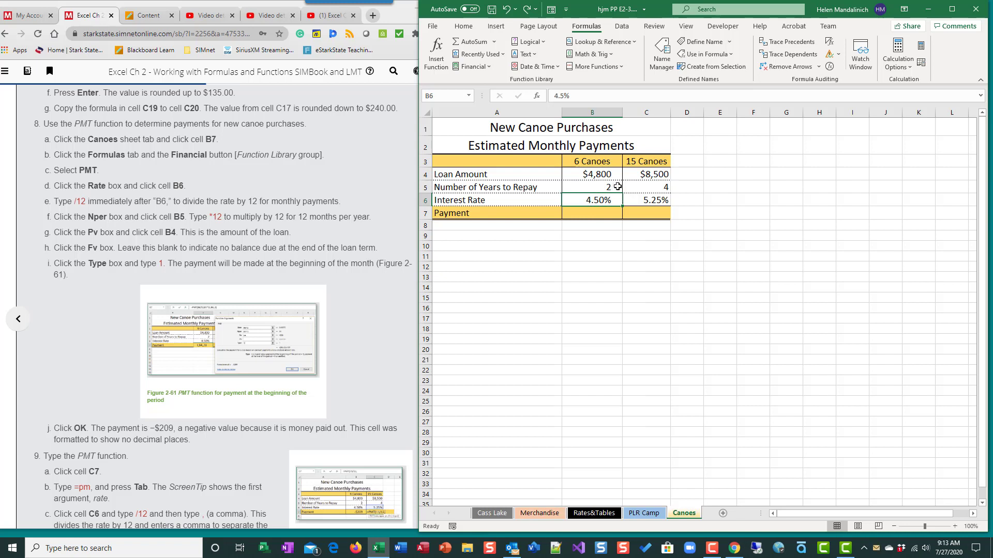
{"action": "left_click", "coordinate": [617, 187]}
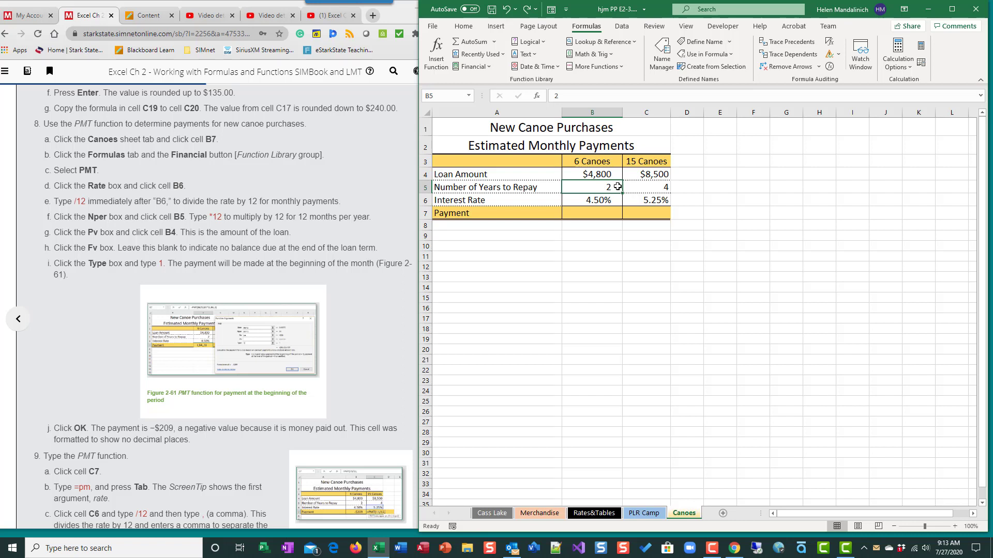
Insert the financial function PMT in the 6 Canoes payment cell, B7.
{"action": "left_click", "coordinate": [594, 216]}
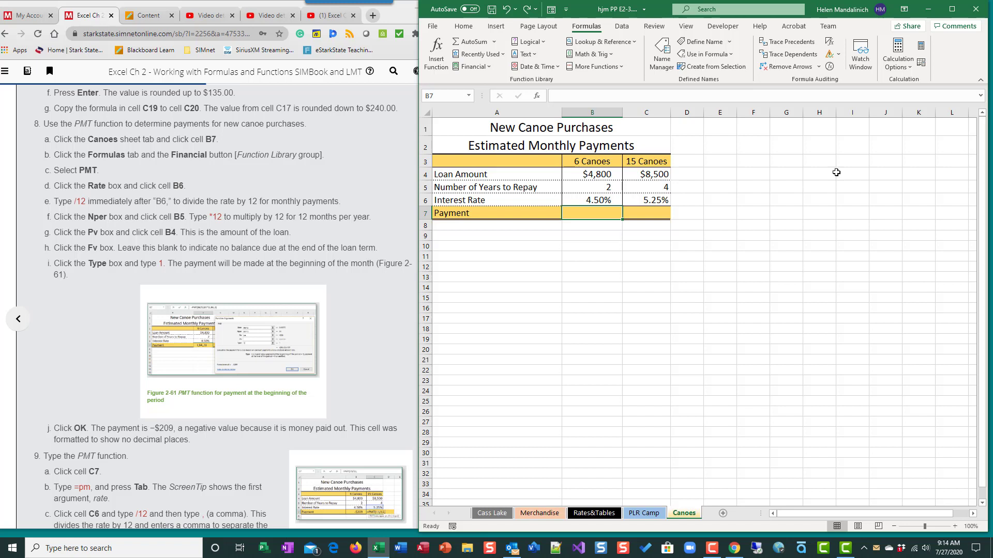
{"action": "left_click", "coordinate": [483, 66]}
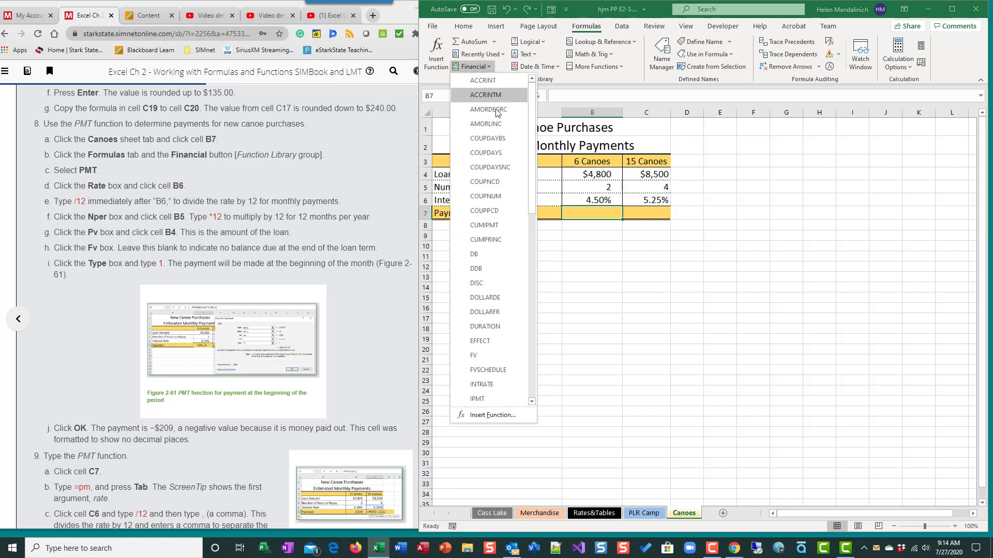
{"action": "scroll", "coordinate": [522, 321], "scroll_direction": "down", "scroll_amount": 10}
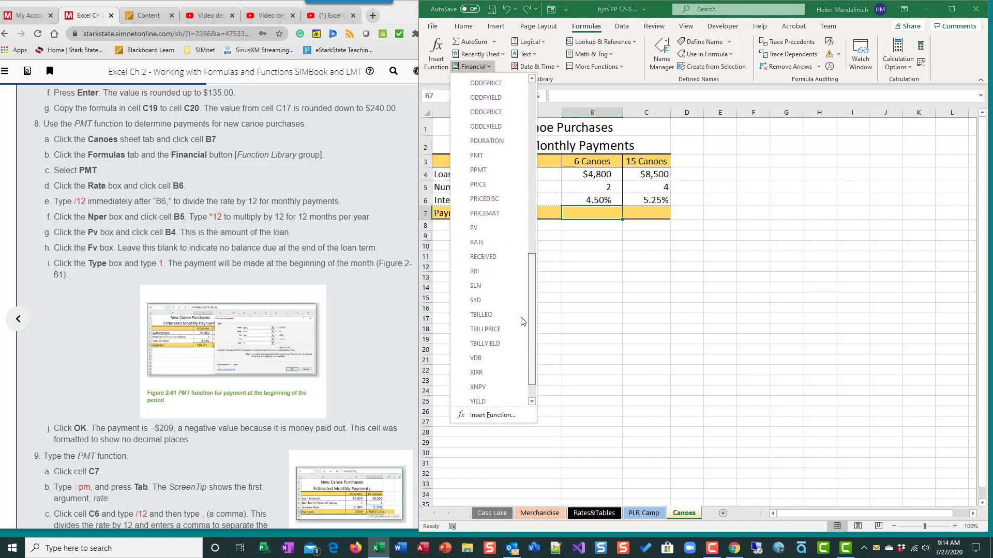
{"action": "mouse_move", "coordinate": [521, 318]}
{"action": "left_mouse_down"}
{"action": "mouse_move", "coordinate": [529, 330]}
{"action": "mouse_move", "coordinate": [536, 315]}
{"action": "left_mouse_up"}
{"action": "left_click", "coordinate": [479, 155]}
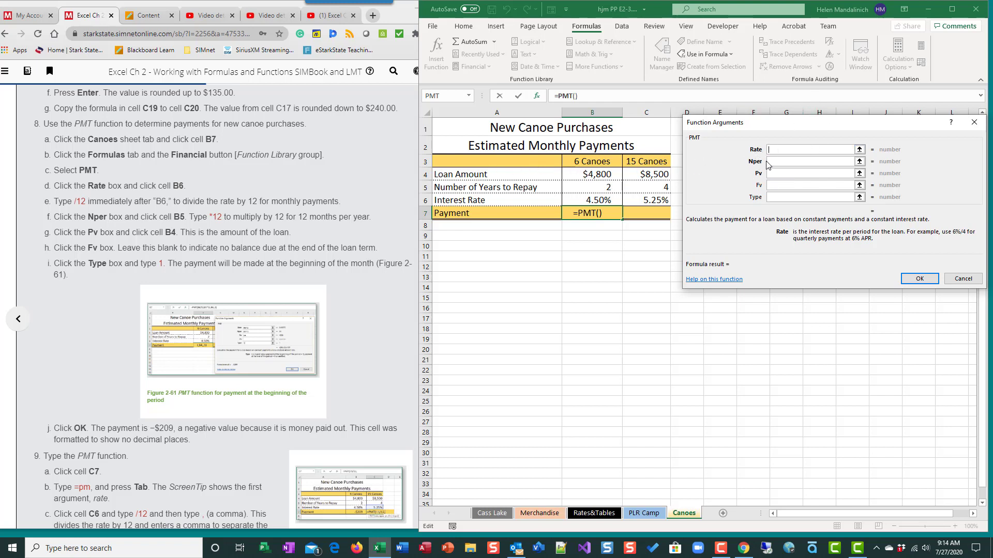
Set the PMT function's Rate argument to B6/12 and its Nper argument to B5*12 for monthly payments.
{"action": "left_click", "coordinate": [600, 202]}
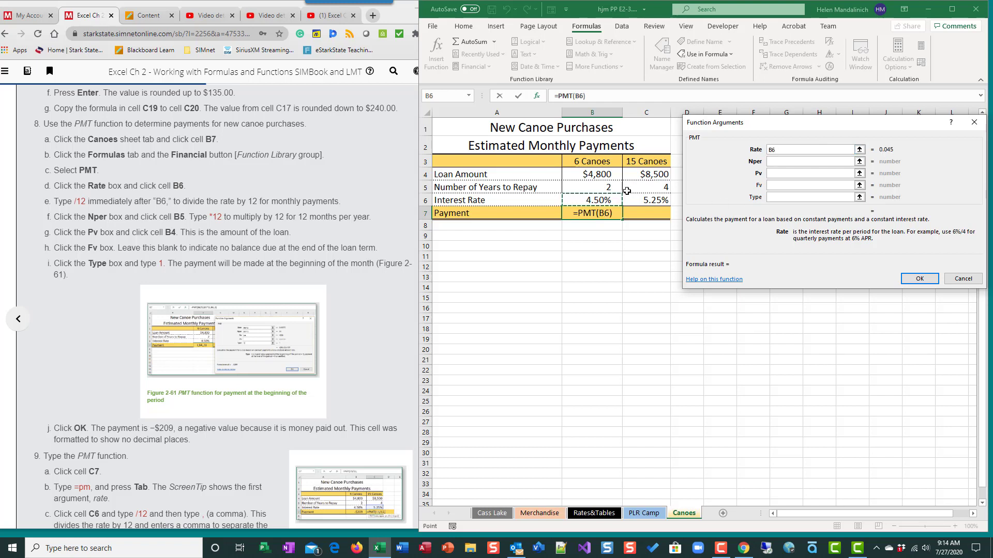
{"action": "left_click", "coordinate": [784, 150]}
{"action": "type", "text": "/12"}
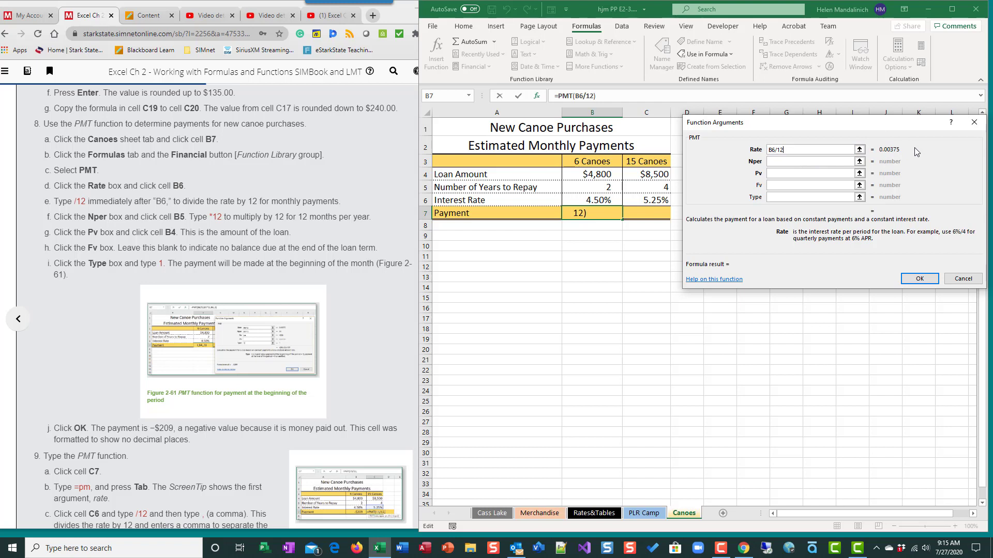
{"action": "left_click", "coordinate": [783, 163]}
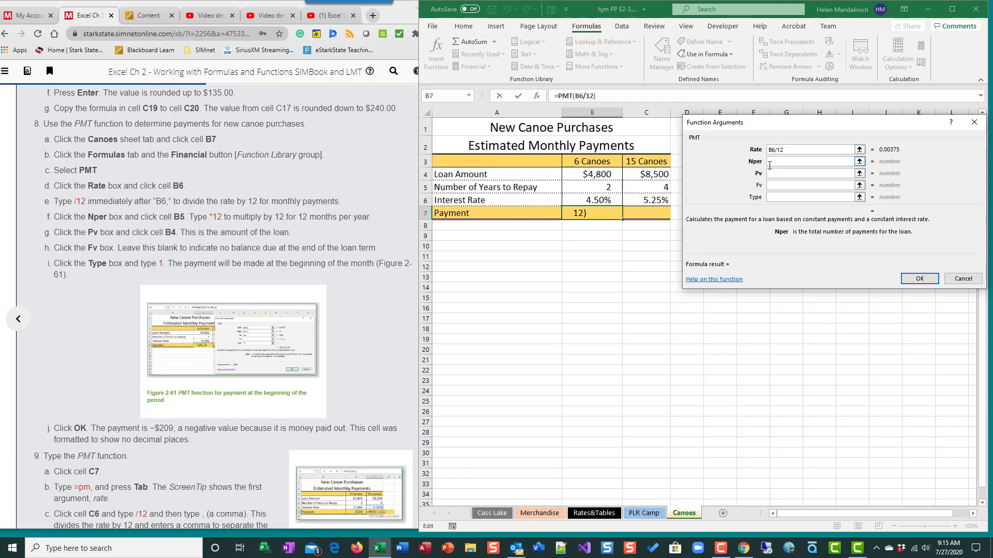
{"action": "left_click", "coordinate": [595, 187]}
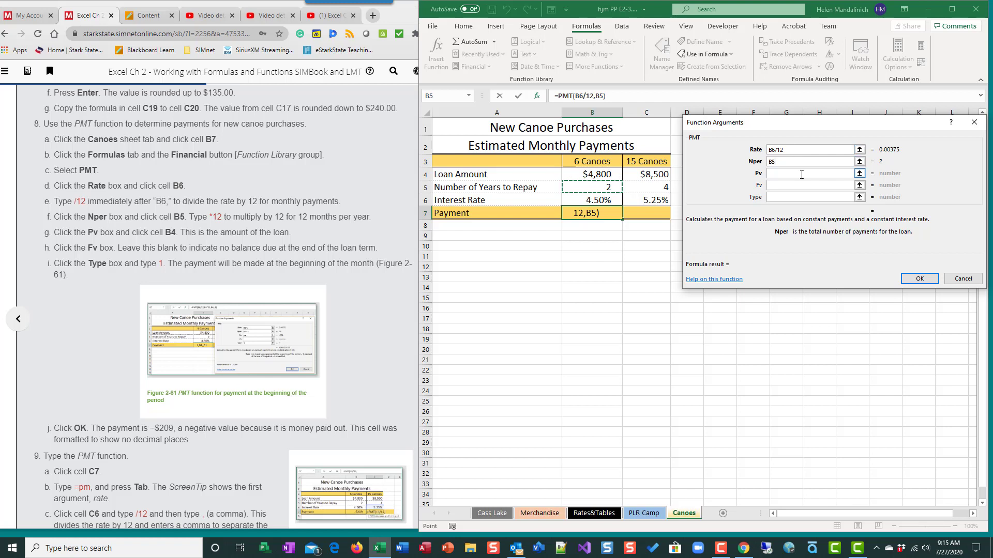
{"action": "left_click", "coordinate": [787, 161]}
{"action": "type", "text": "*"}
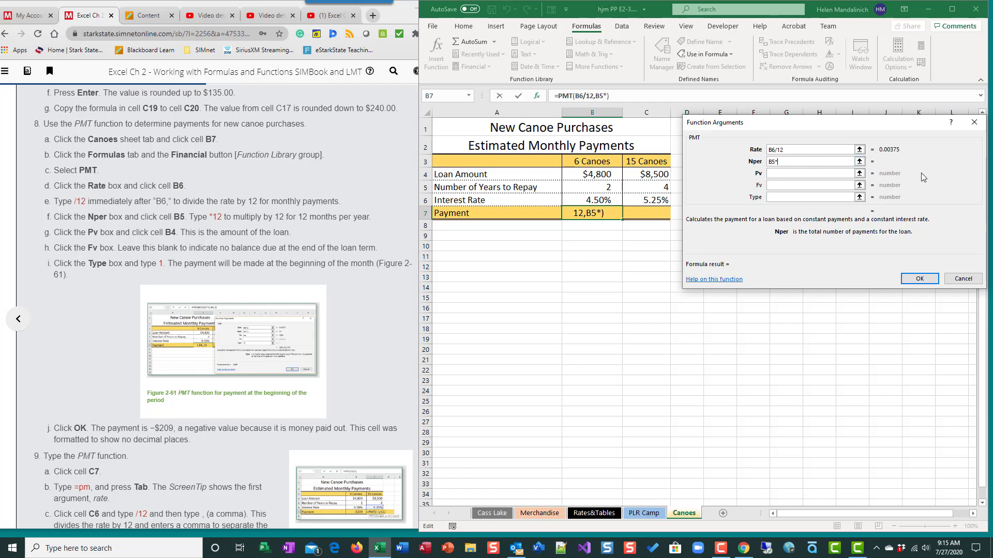
{"action": "type", "text": "12"}
{"action": "left_click", "coordinate": [799, 175]}
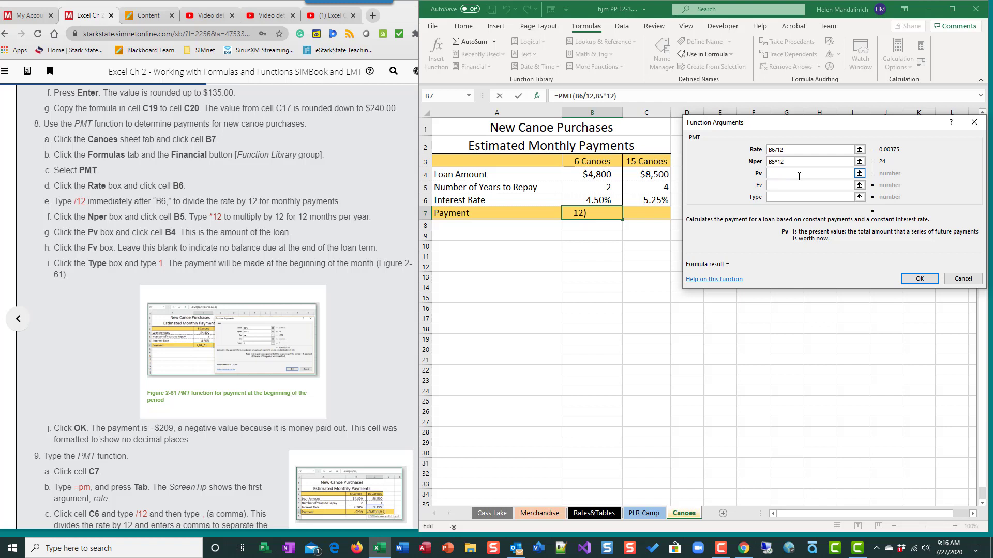
Try the negated loan amount, -B4, as the Pv argument and clear it again.
{"action": "type", "text": "-"}
{"action": "left_click", "coordinate": [602, 174]}
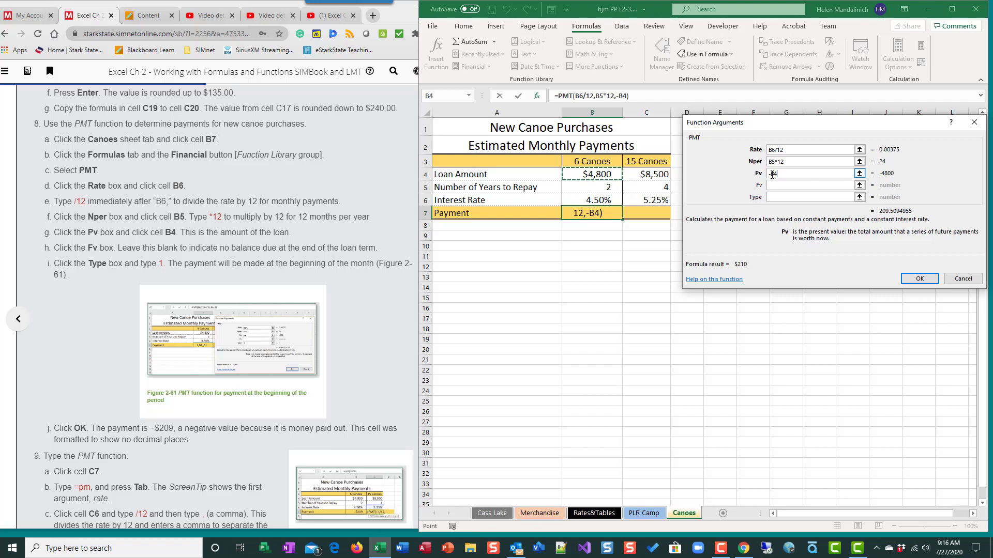
{"action": "key", "text": "BackSpace"}
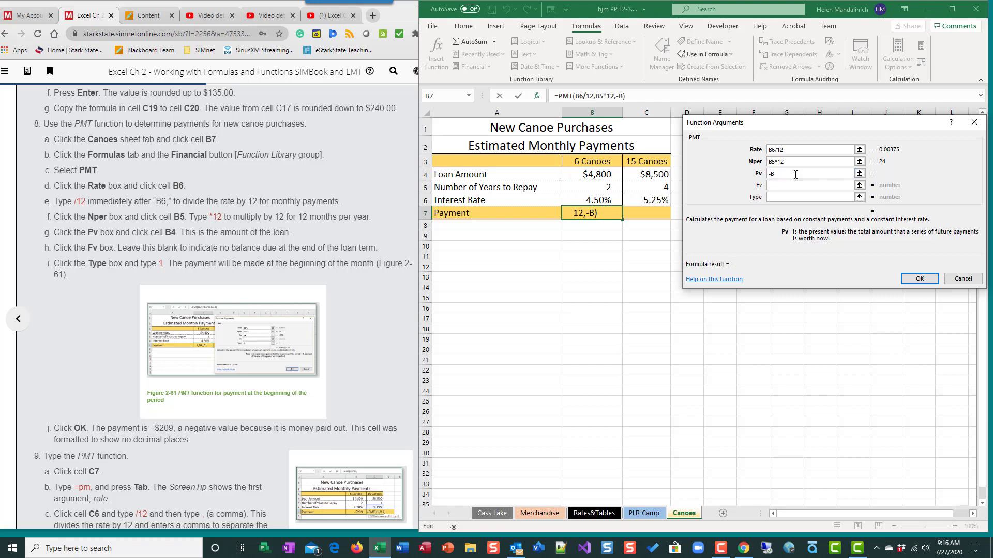
{"action": "key", "text": "BackSpace"}
{"action": "key", "text": "BackSpace"}
Complete the B7 payment formula with Pv set to B4, Fv left blank and Type set to 1.
{"action": "left_click", "coordinate": [592, 174]}
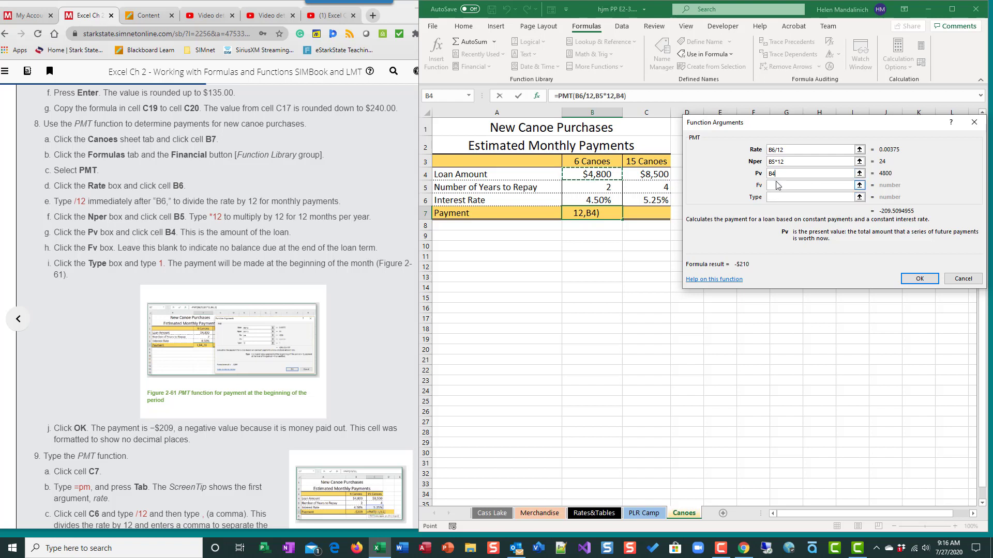
{"action": "left_click", "coordinate": [782, 185]}
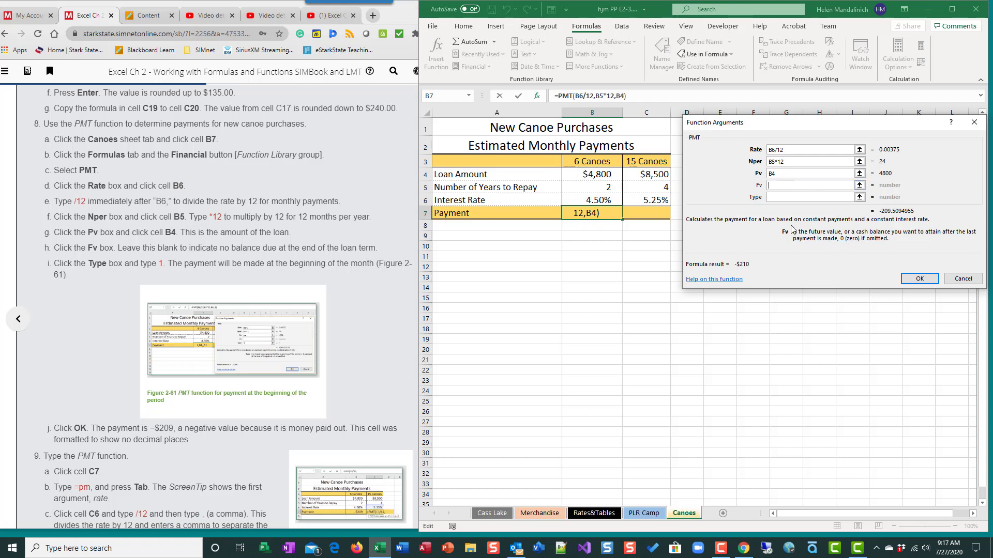
{"action": "left_click", "coordinate": [774, 197]}
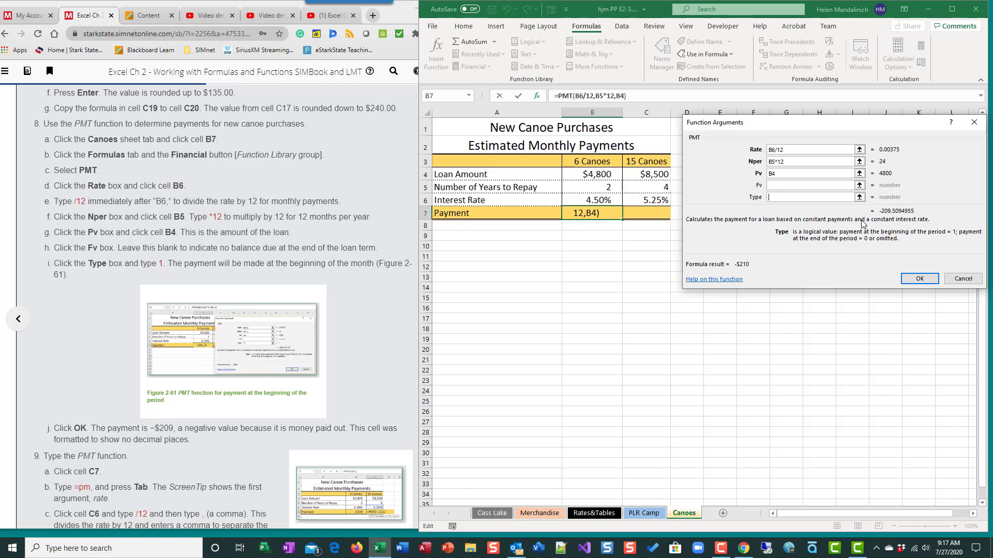
{"action": "type", "text": "1"}
{"action": "left_click", "coordinate": [919, 280]}
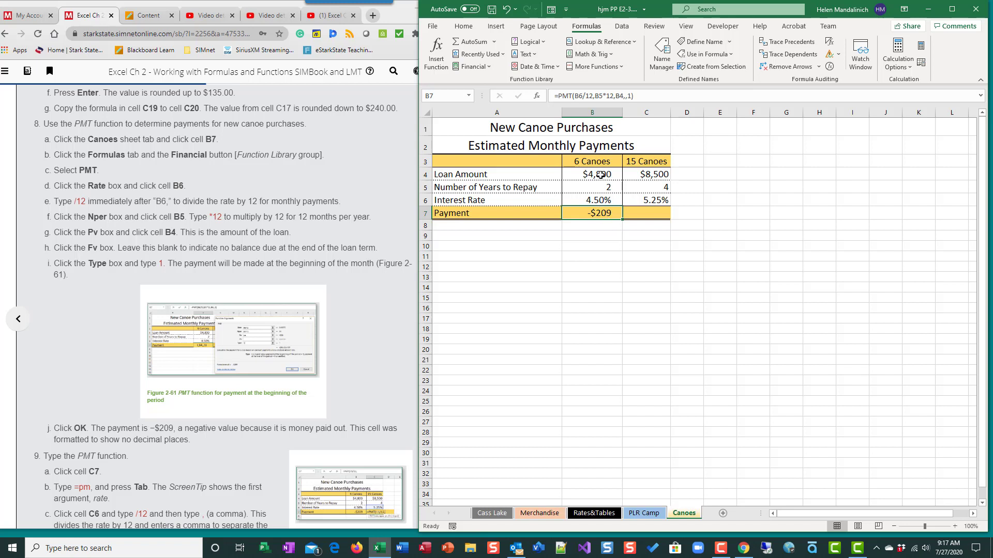
Insert the financial function PMT in the 15 Canoes payment cell, C7, and shift its arguments dialog slightly aside.
{"action": "left_click", "coordinate": [651, 214]}
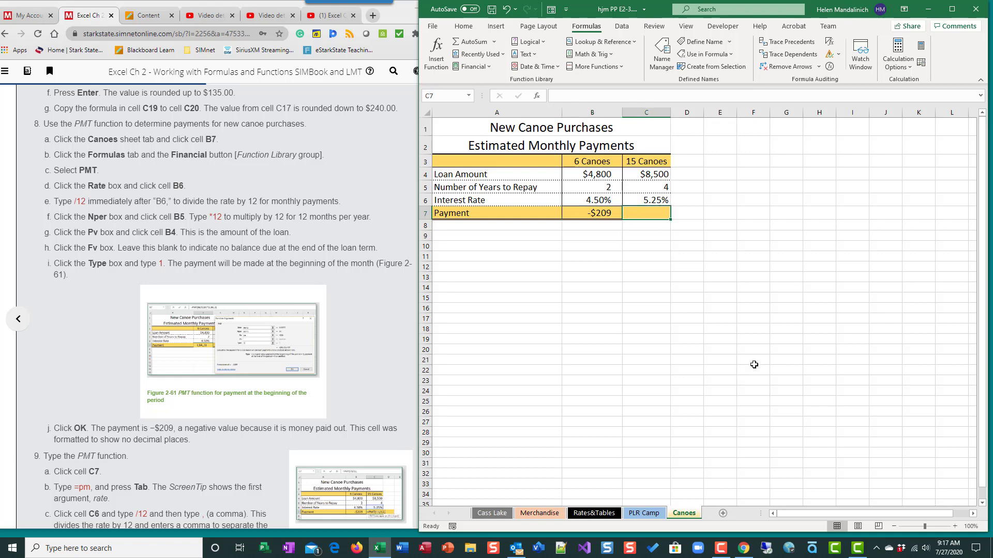
{"action": "scroll", "coordinate": [207, 455], "scroll_direction": "down", "scroll_amount": 1}
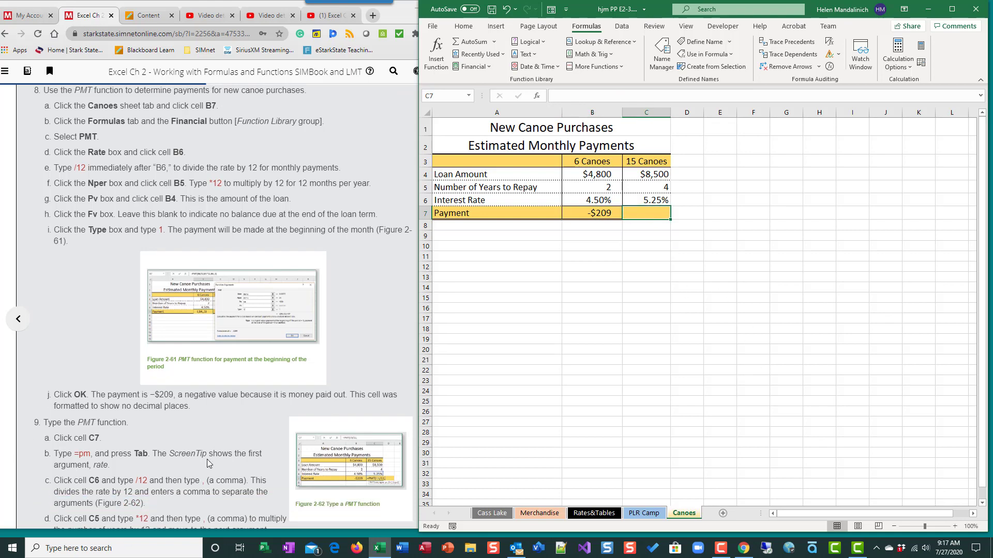
{"action": "scroll", "coordinate": [206, 462], "scroll_direction": "down", "scroll_amount": 4}
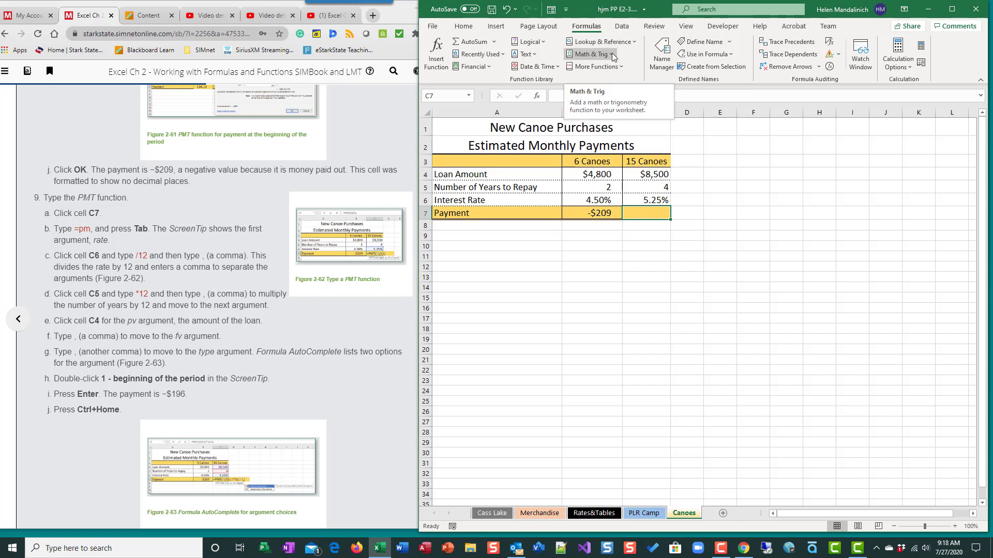
{"action": "left_click", "coordinate": [489, 67]}
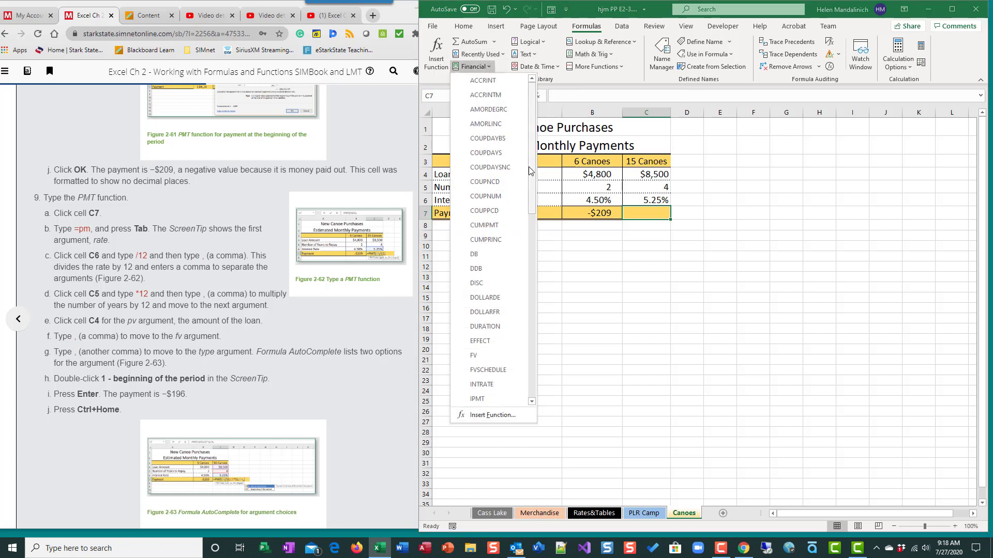
{"action": "left_click_drag", "start_coordinate": [532, 186], "coordinate": [533, 303]}
{"action": "left_click", "coordinate": [482, 282]}
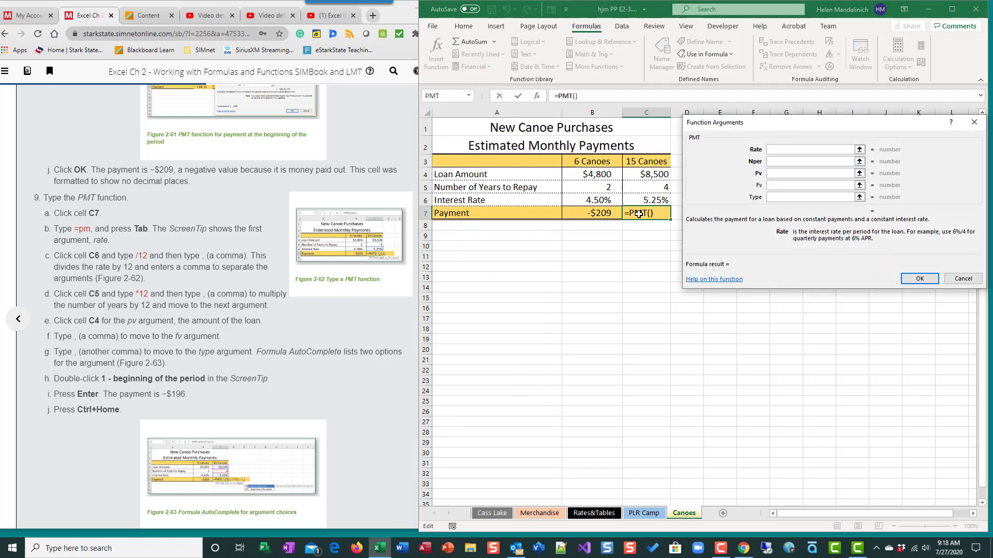
{"action": "left_click_drag", "start_coordinate": [820, 129], "coordinate": [825, 128]}
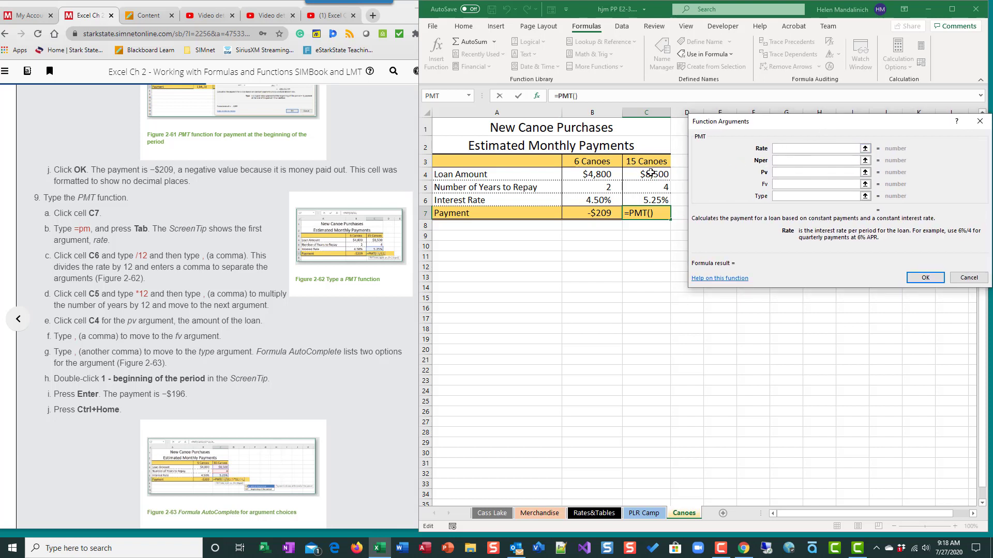
Set the C7 payment function's Rate argument to C6/12 and its Nper argument to C5*12.
{"action": "left_click", "coordinate": [647, 200]}
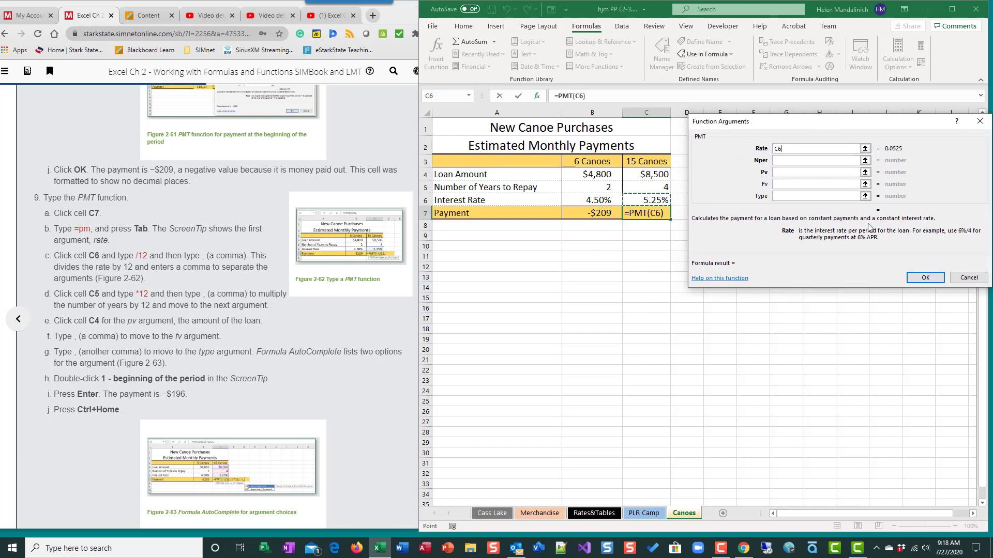
{"action": "type", "text": "/12"}
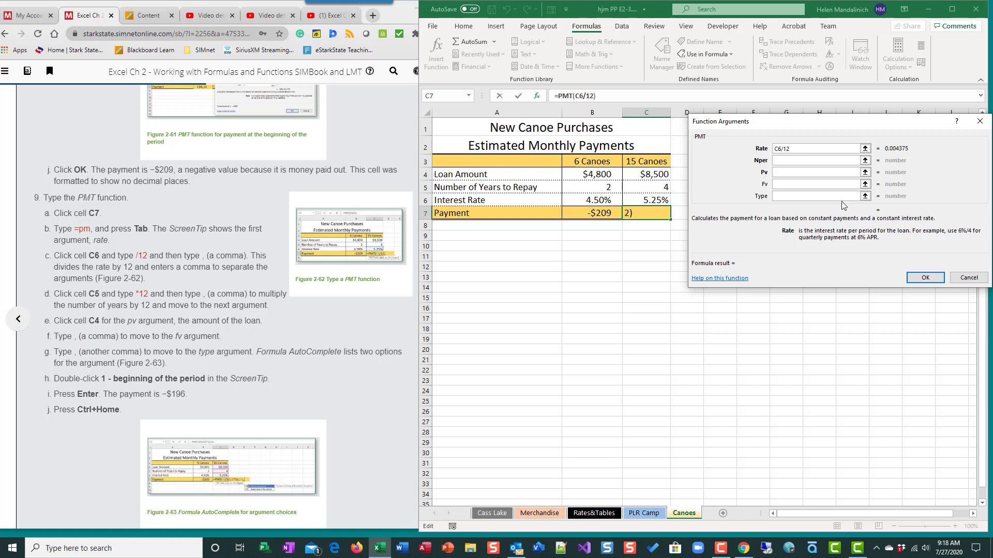
{"action": "left_click", "coordinate": [803, 159]}
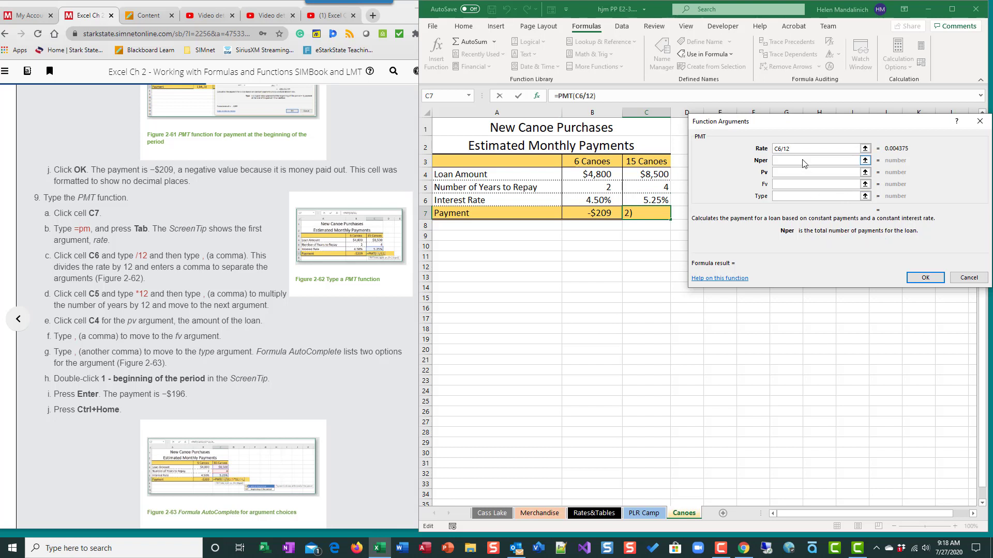
{"action": "left_click", "coordinate": [646, 187]}
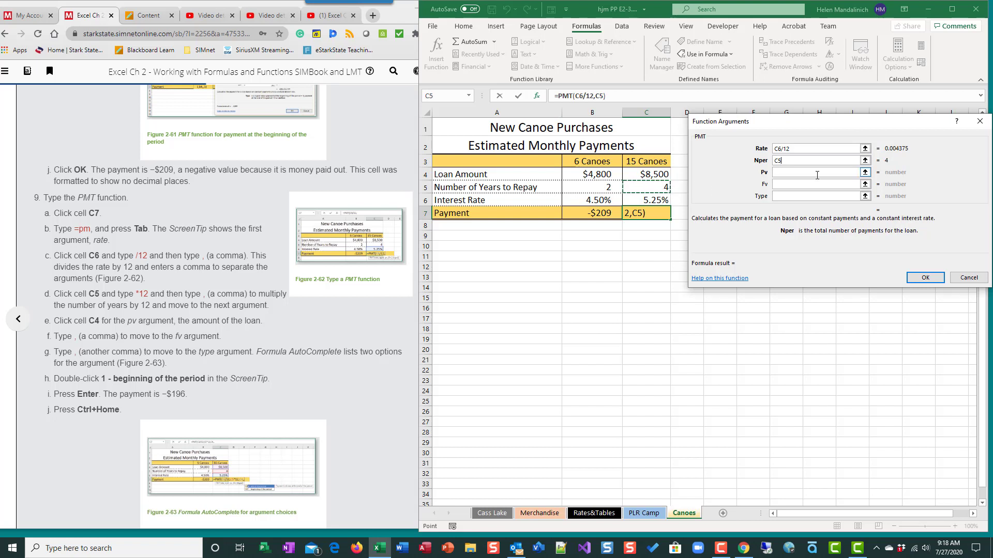
{"action": "type", "text": "*12"}
Complete the C7 payment formula with Pv set to C4, Fv left blank and Type set to 1.
{"action": "left_click", "coordinate": [798, 172]}
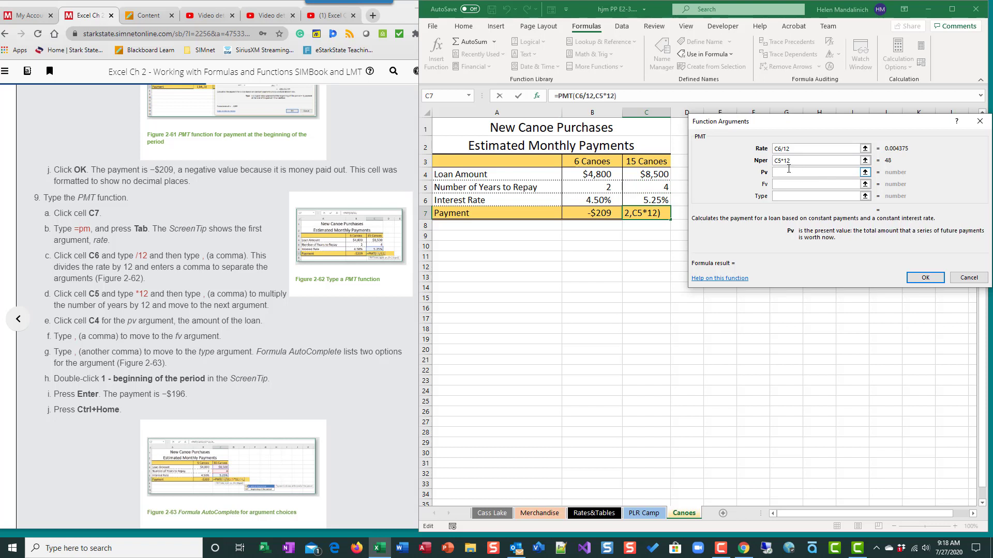
{"action": "left_click", "coordinate": [658, 175]}
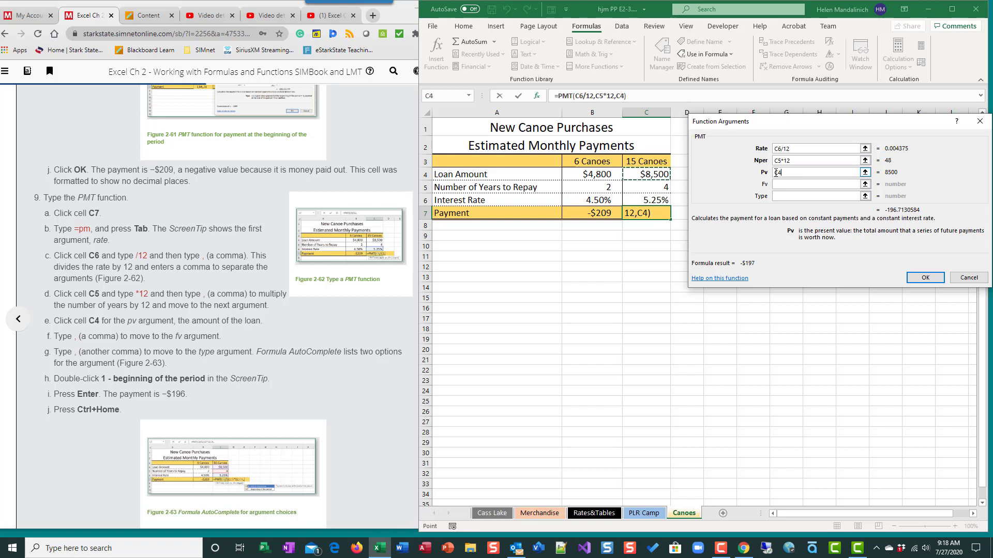
{"action": "left_click", "coordinate": [777, 172]}
{"action": "left_click", "coordinate": [789, 196]}
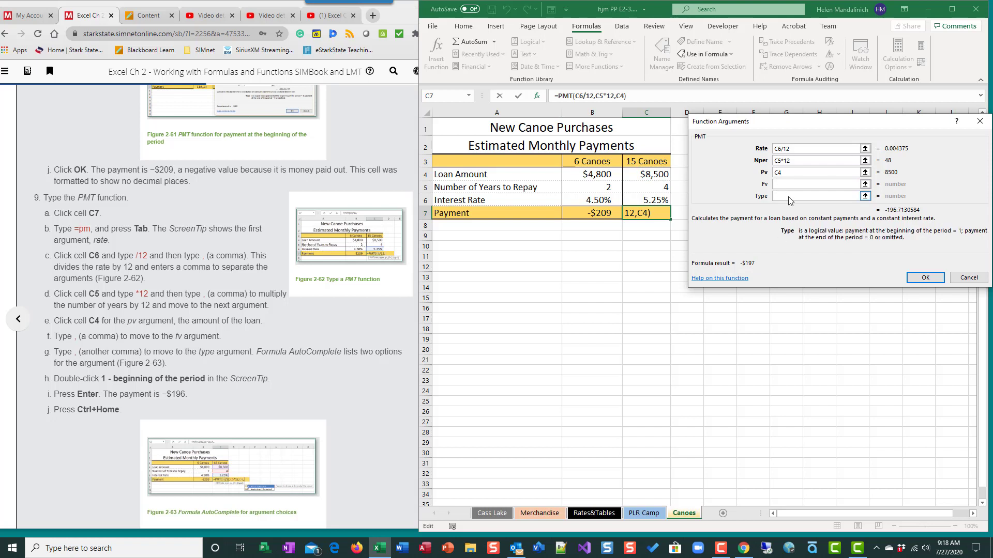
{"action": "type", "text": "1"}
{"action": "left_click", "coordinate": [925, 278]}
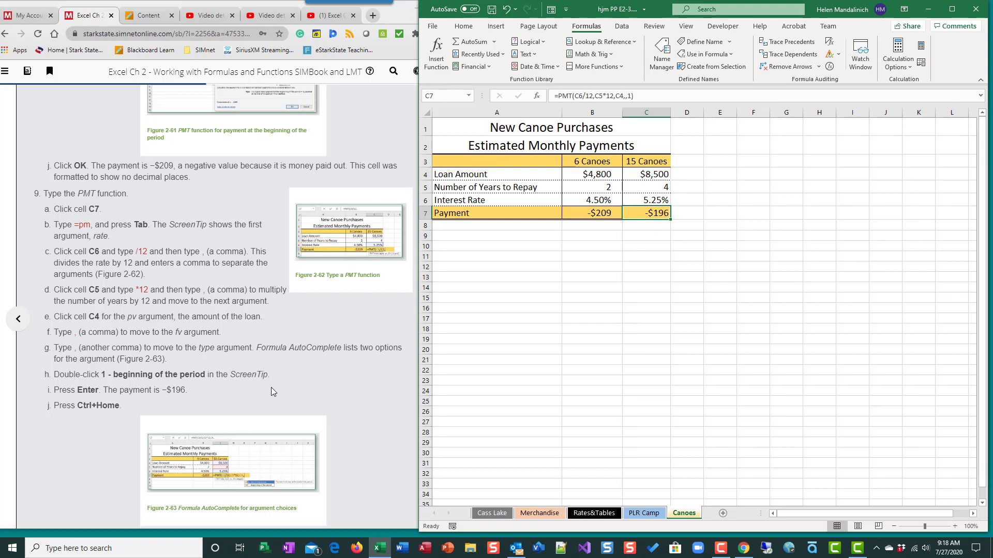
Read the remaining exercise instructions through step 10 and examine the completed-workbook figure.
{"action": "scroll", "coordinate": [271, 388], "scroll_direction": "down", "scroll_amount": 3}
{"action": "scroll", "coordinate": [272, 388], "scroll_direction": "down", "scroll_amount": 4}
{"action": "scroll", "coordinate": [272, 389], "scroll_direction": "up", "scroll_amount": 7}
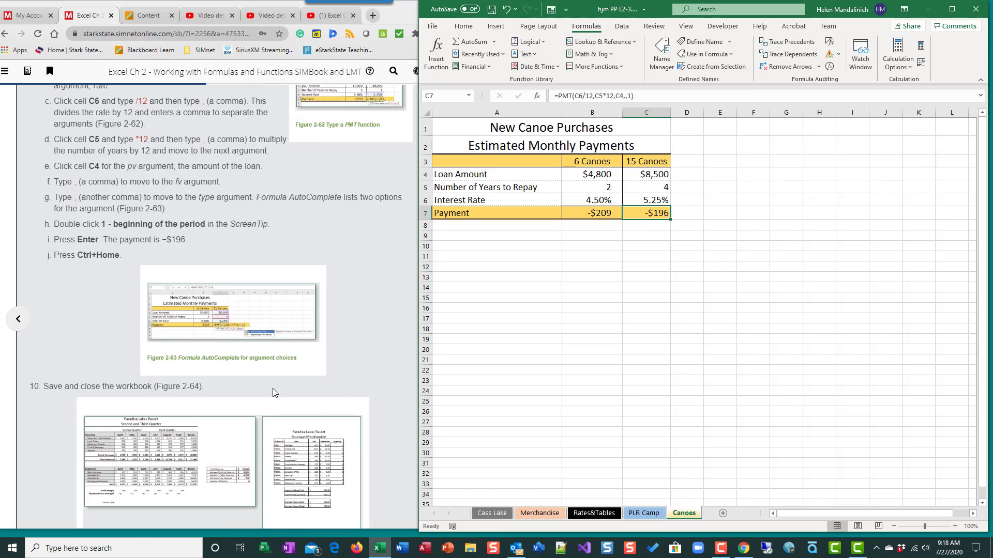
{"action": "scroll", "coordinate": [302, 353], "scroll_direction": "down", "scroll_amount": 8}
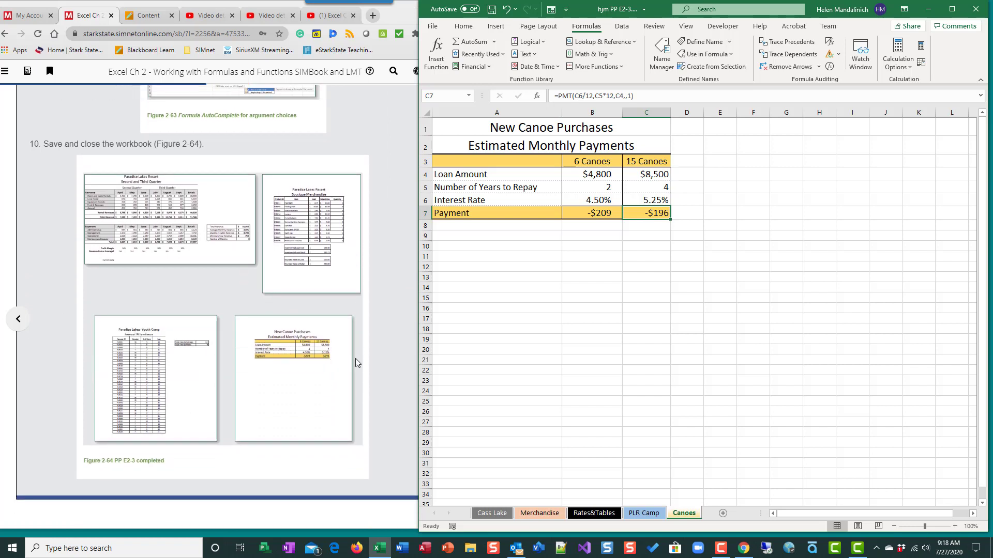
Check the payment formulas in B7 and C7 on the Canoes sheet and save the workbook.
{"action": "left_click", "coordinate": [679, 291]}
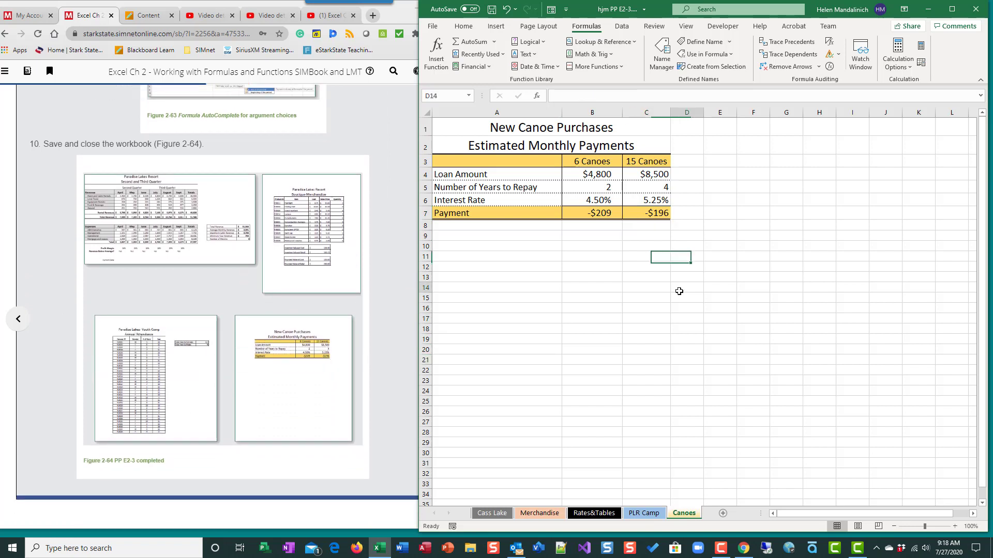
{"action": "left_click", "coordinate": [605, 213]}
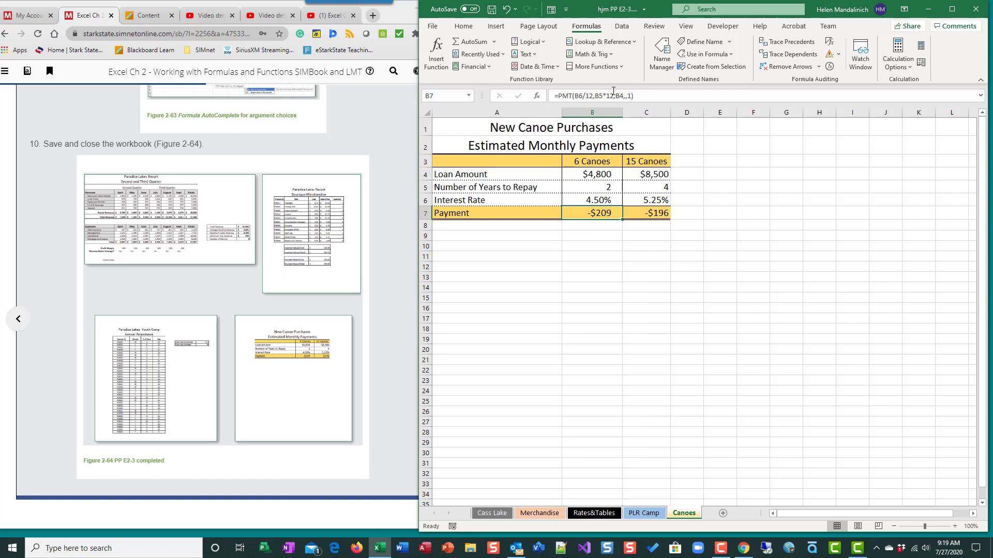
{"action": "left_click", "coordinate": [653, 215]}
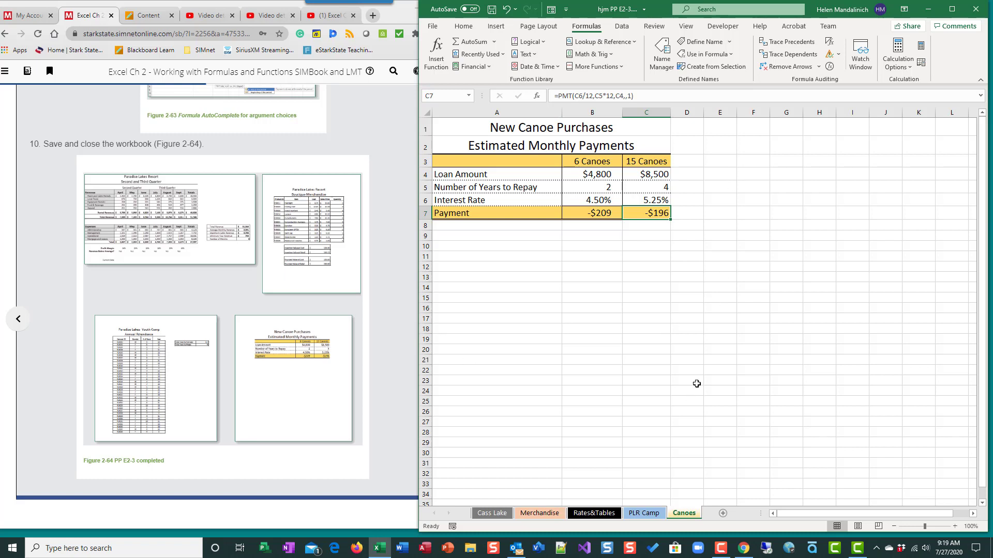
{"action": "left_click", "coordinate": [492, 9]}
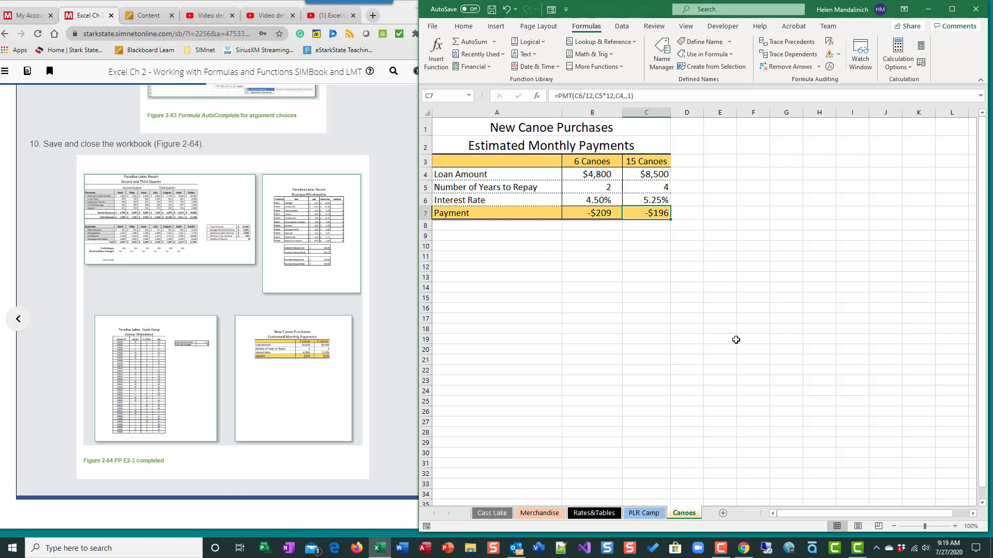